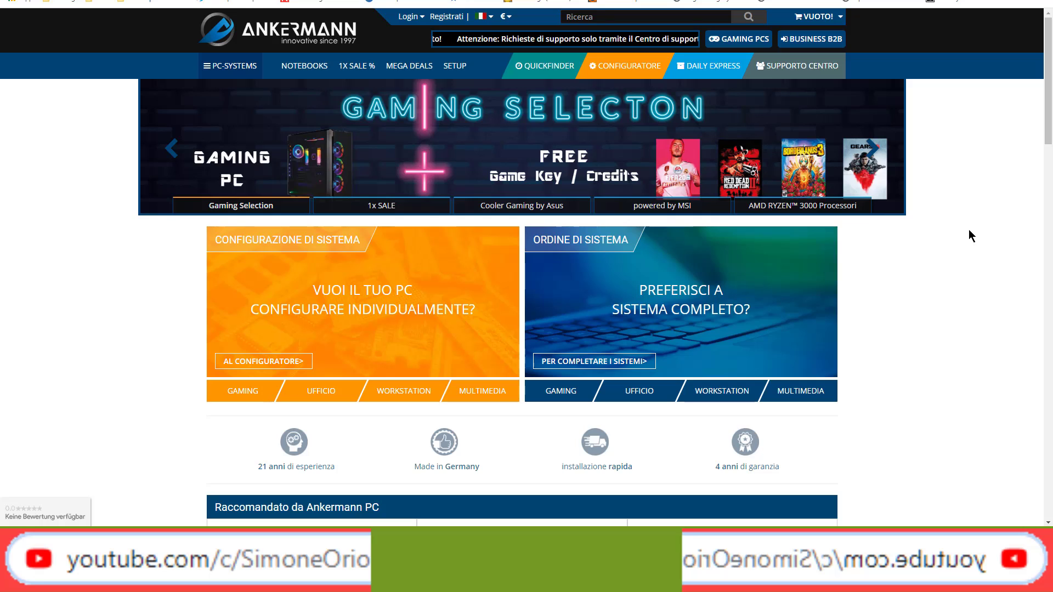
Dismiss the language list, then open the WORKSTATION category under ORDINE DI SISTEMA
click(490, 17)
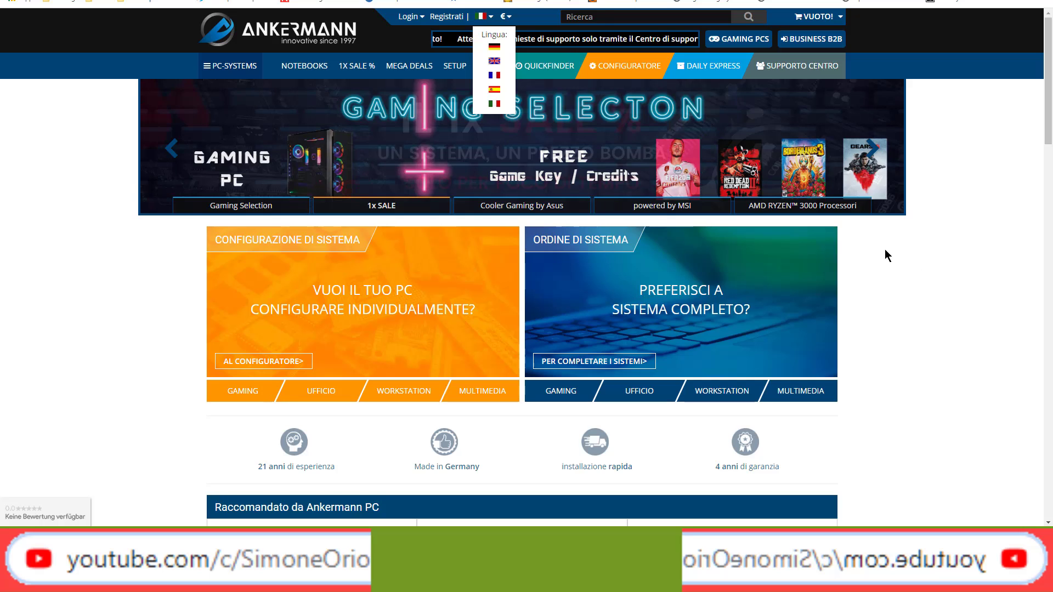
click(934, 302)
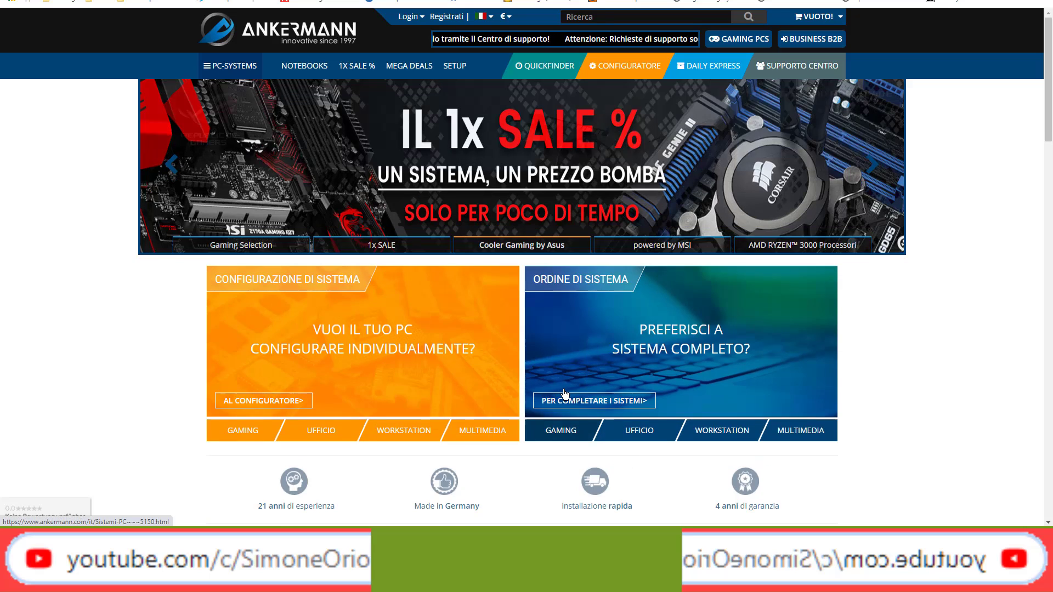
scroll(711, 467, down, 1)
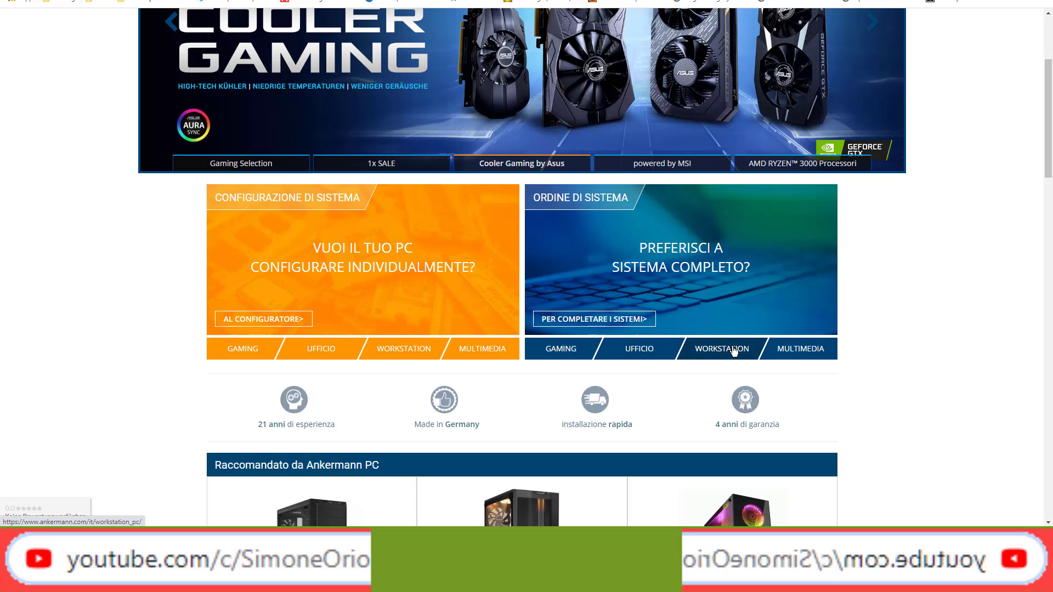
scroll(795, 380, down, 3)
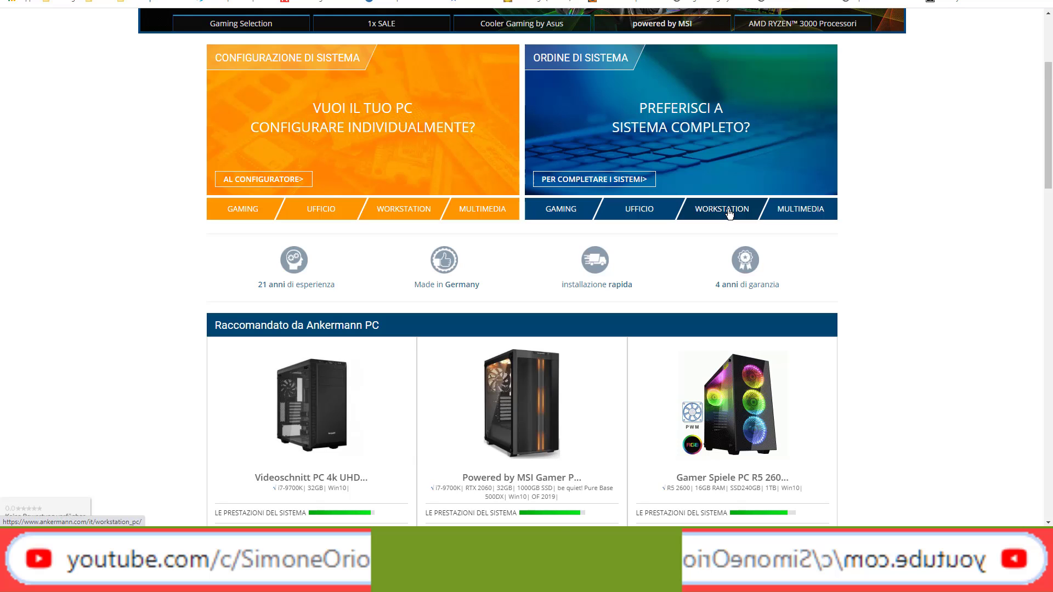
click(729, 213)
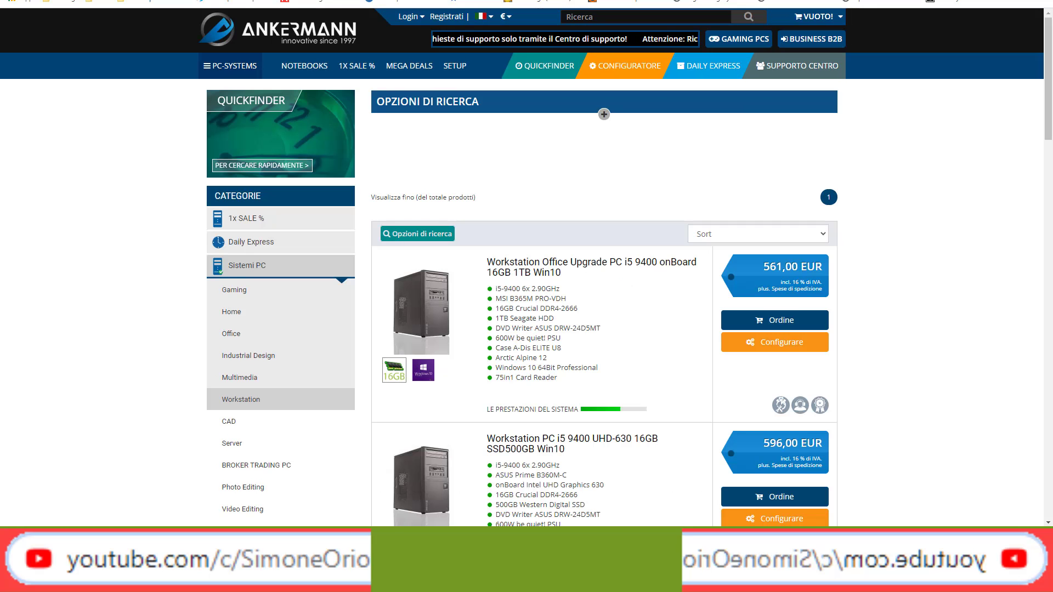
Go to the CAD subcategory under Sistemi PC > Workstation in the category menu
drag(1048, 122, 1047, 175)
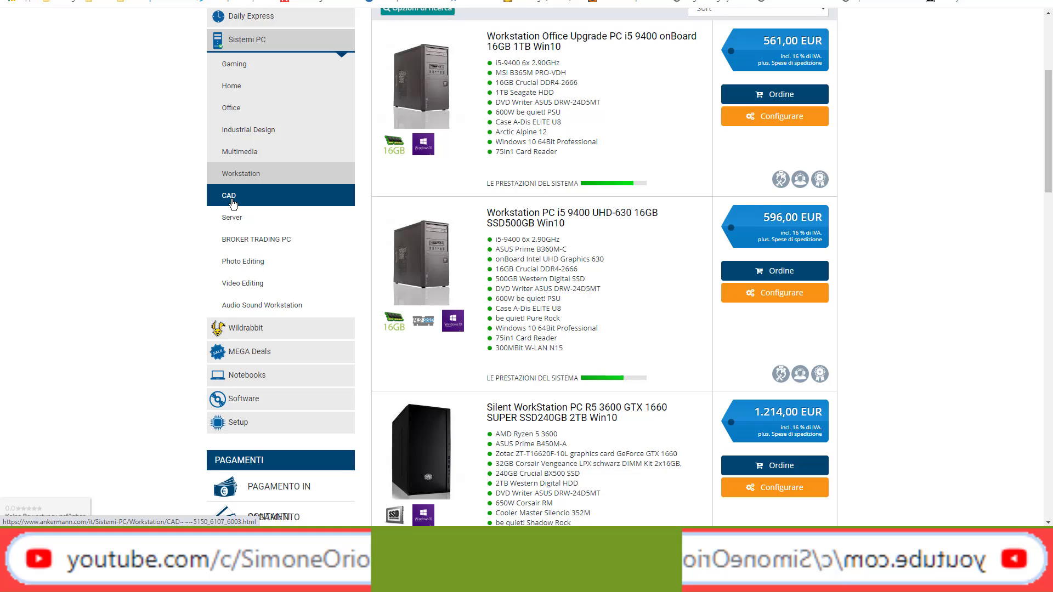
click(233, 204)
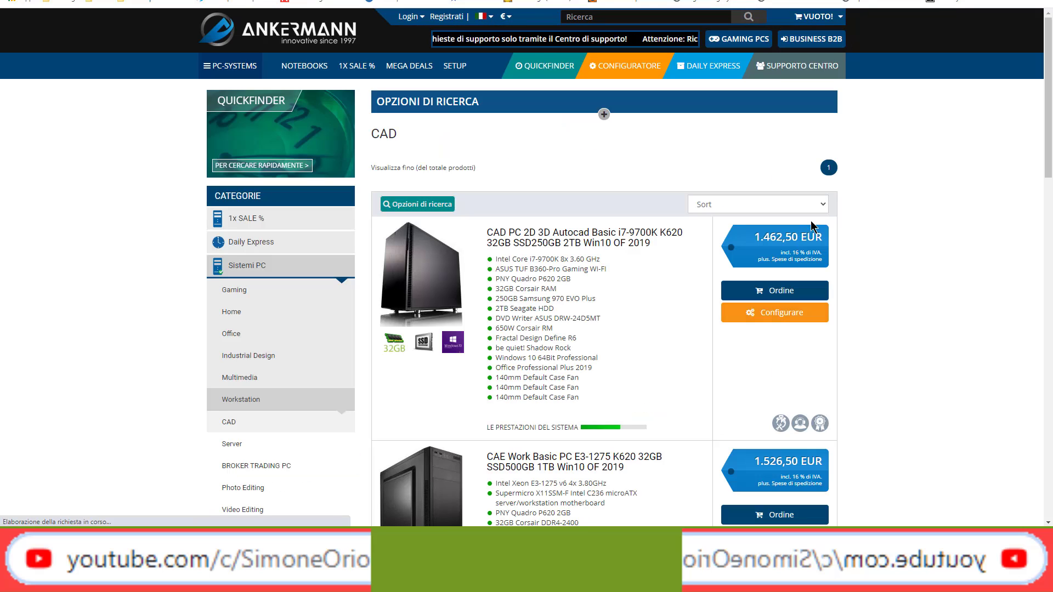
Sort the CAD PCs by 'Prezzo discendente', putting the 2.072,00 EUR Autocad Max first
click(823, 204)
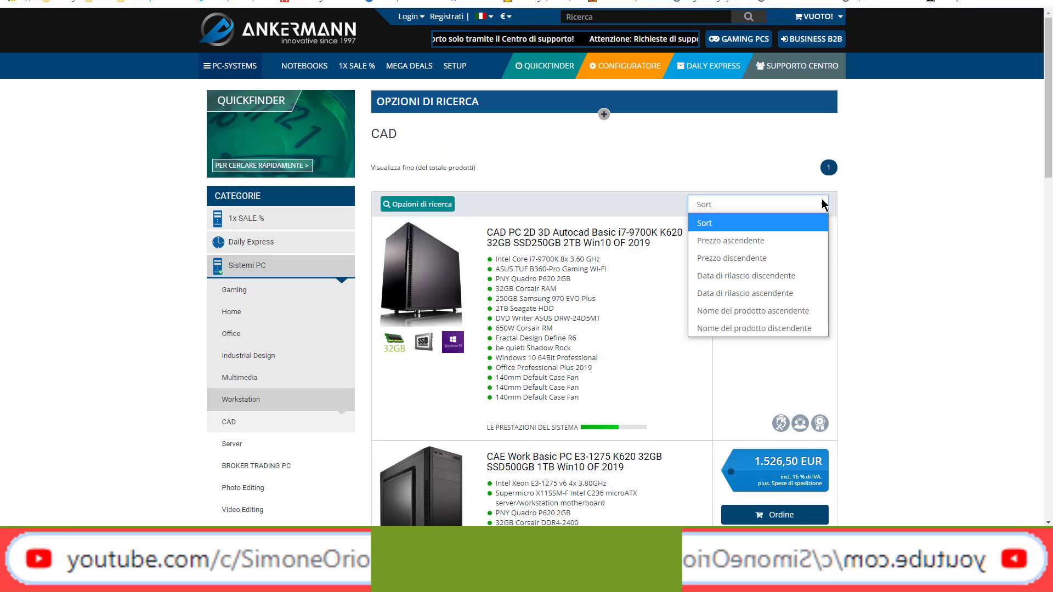
click(771, 261)
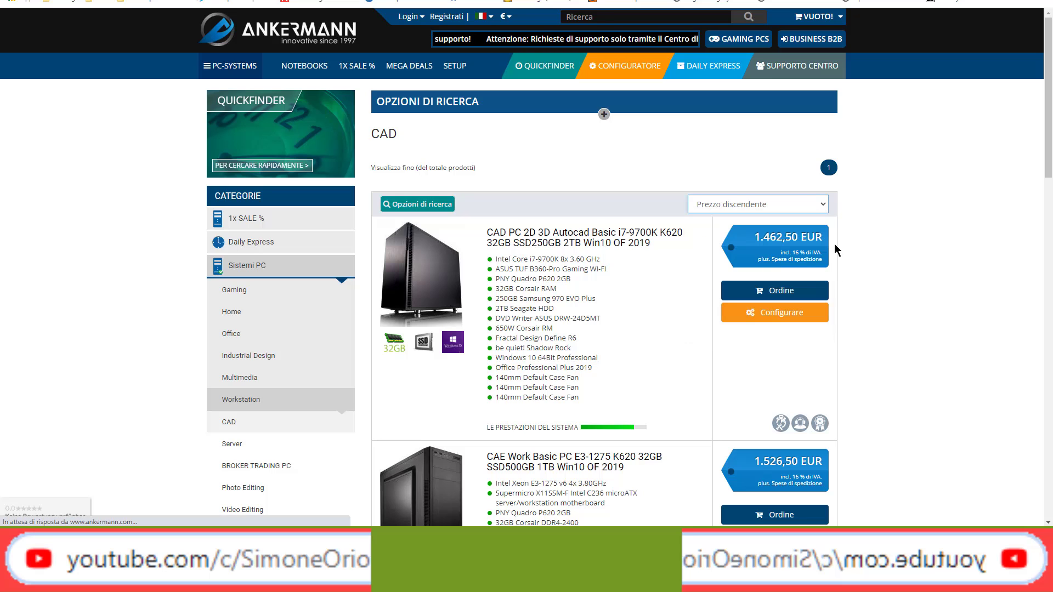
click(821, 205)
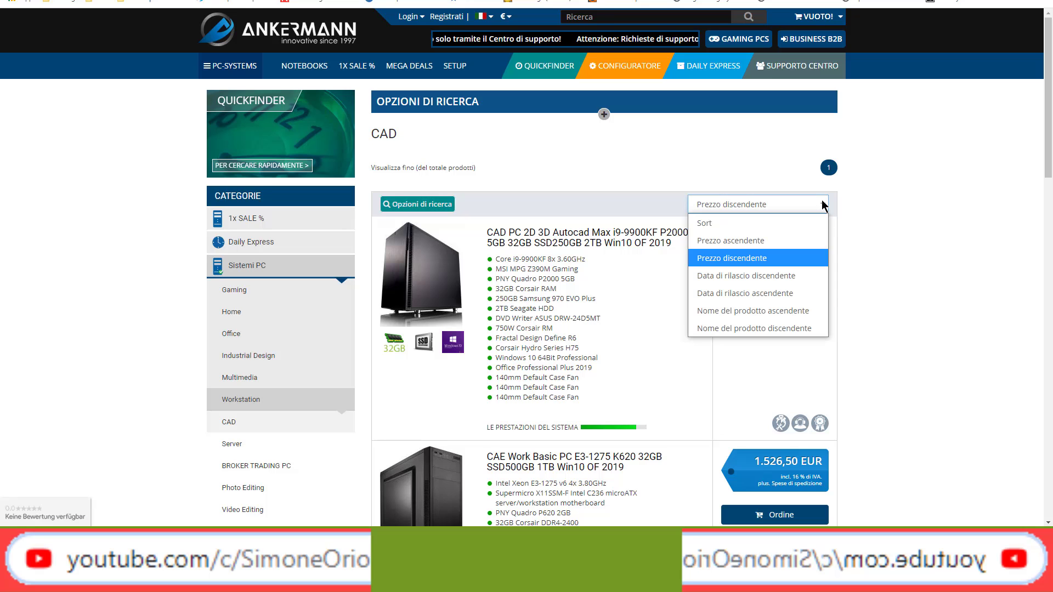
click(757, 258)
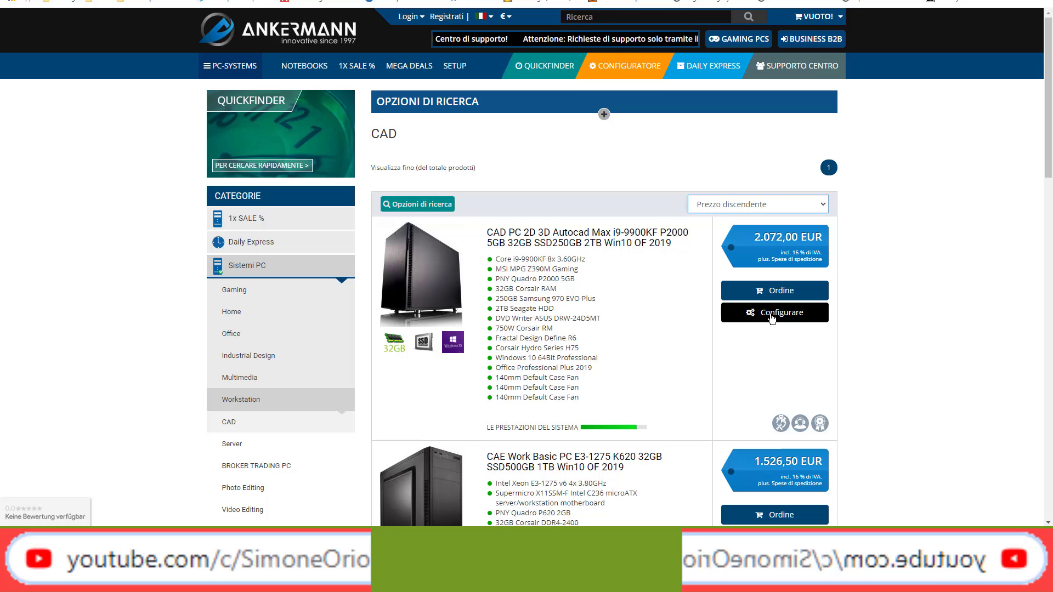
Configure the Autocad Max i9-9900KF and bring up its Video Card (VGA) options
click(772, 318)
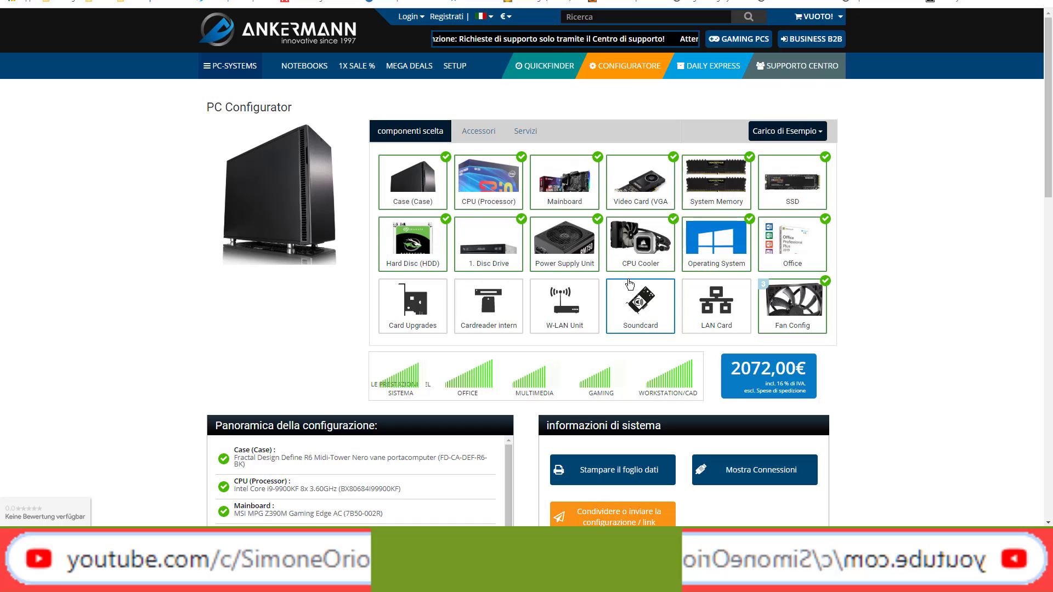
click(645, 188)
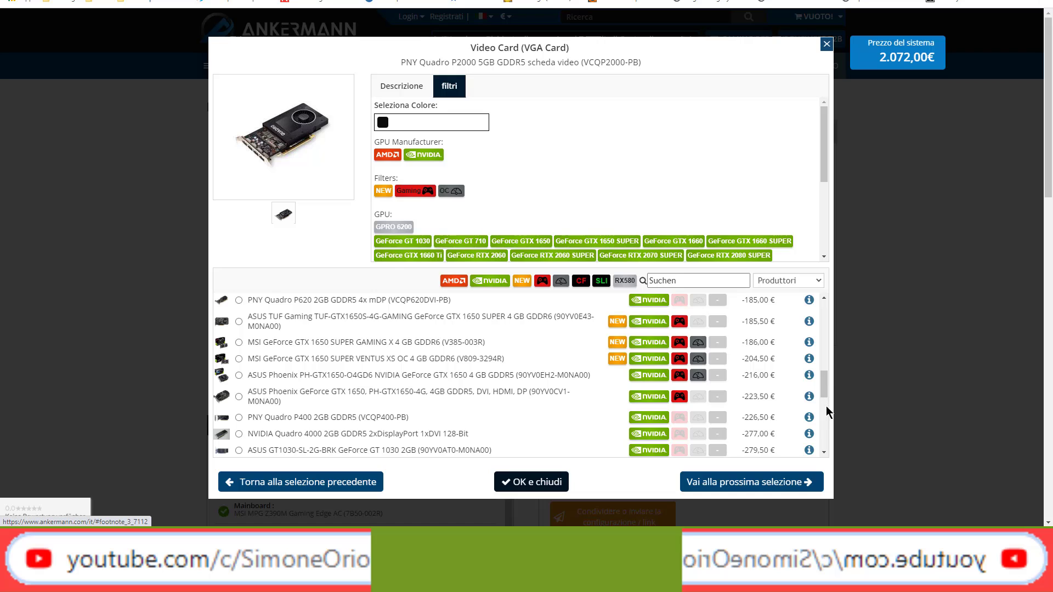
Select the PNY Quadro RTX 4000 8GB card and confirm with 'OK e chiudi', raising the price to 2.674,50 EUR
scroll(826, 412, down, 3)
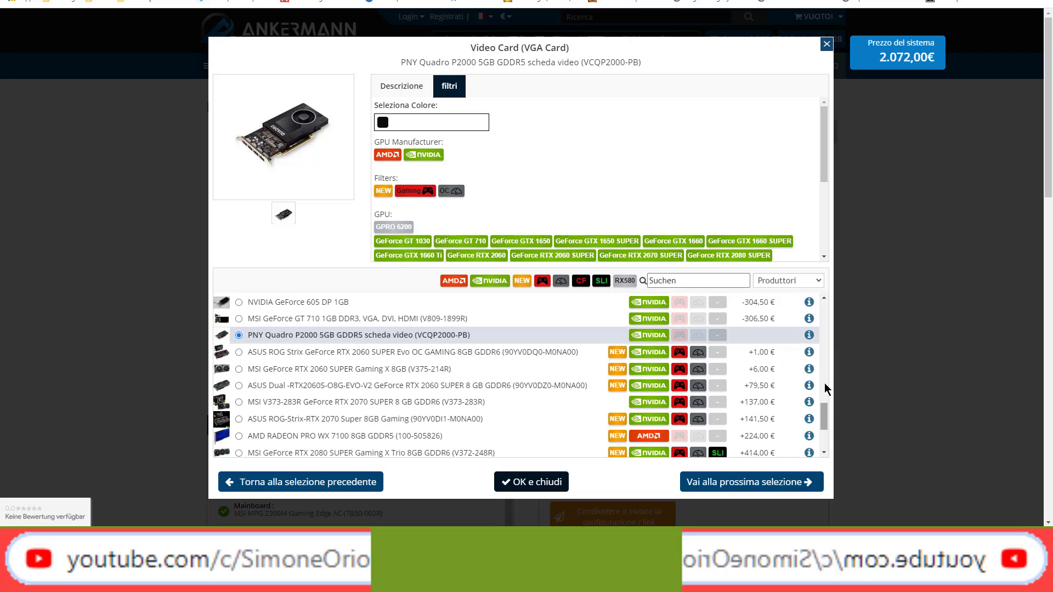
scroll(824, 388, up, 3)
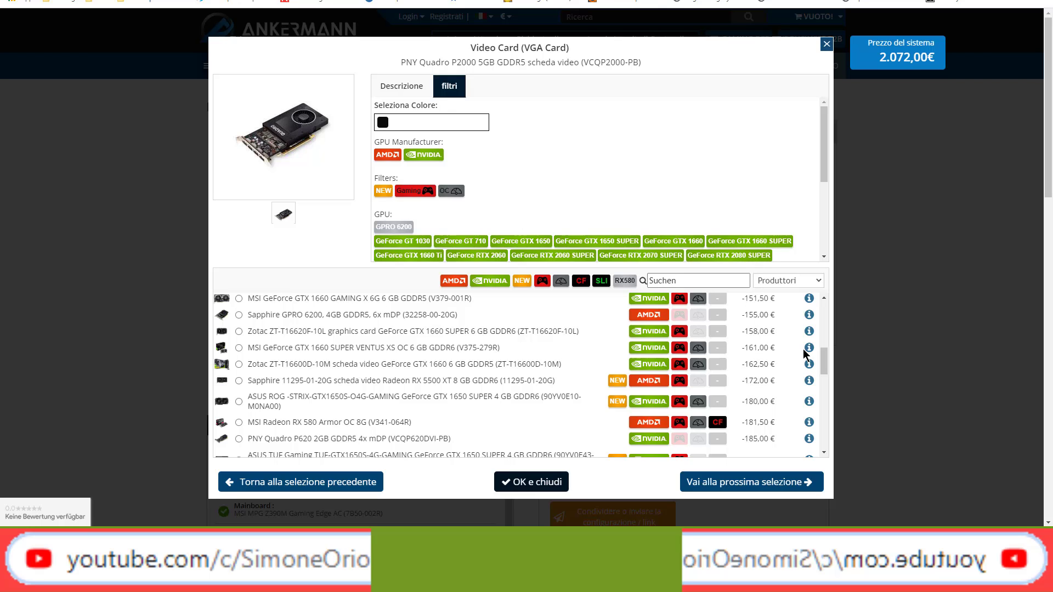
drag(824, 366, 827, 389)
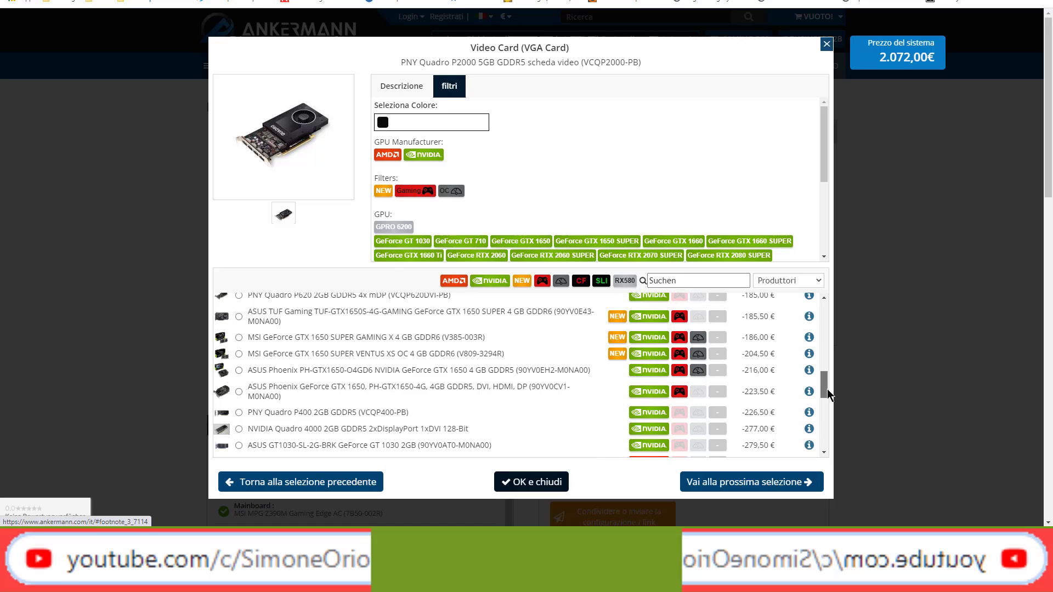
scroll(829, 425, down, 5)
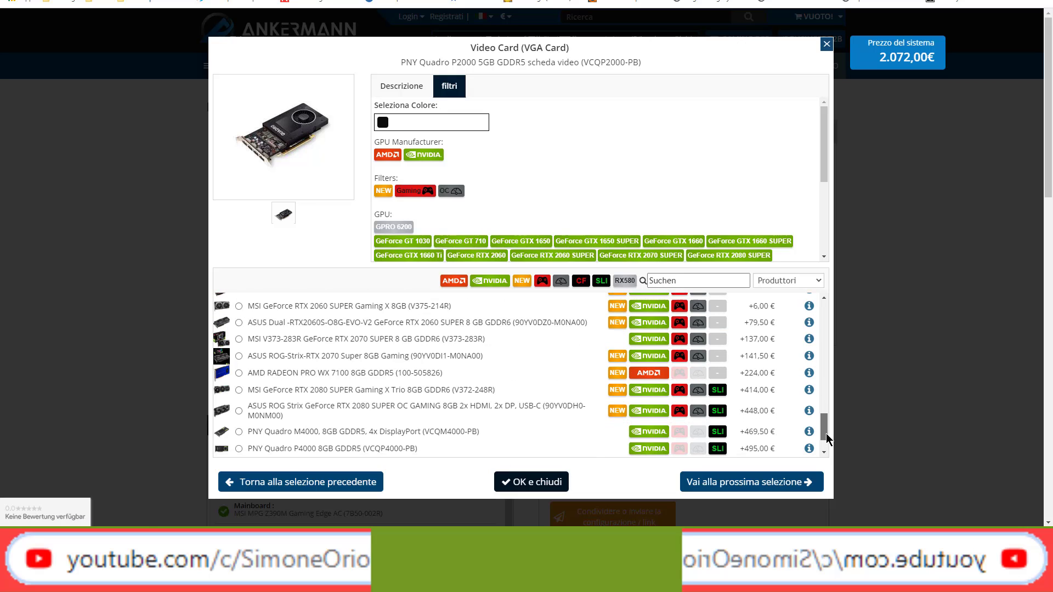
drag(825, 443, 824, 446)
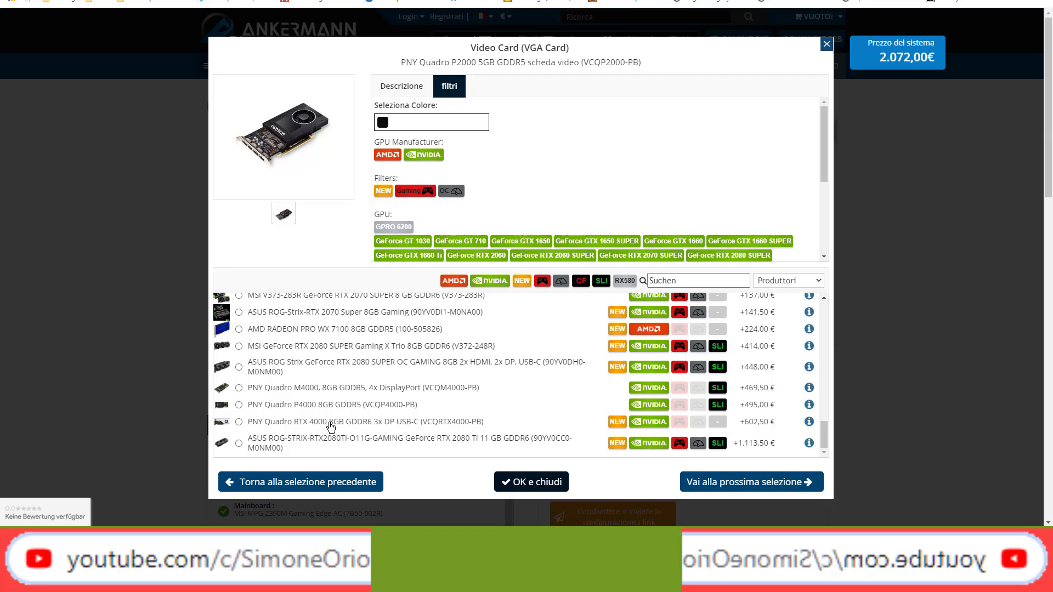
click(238, 422)
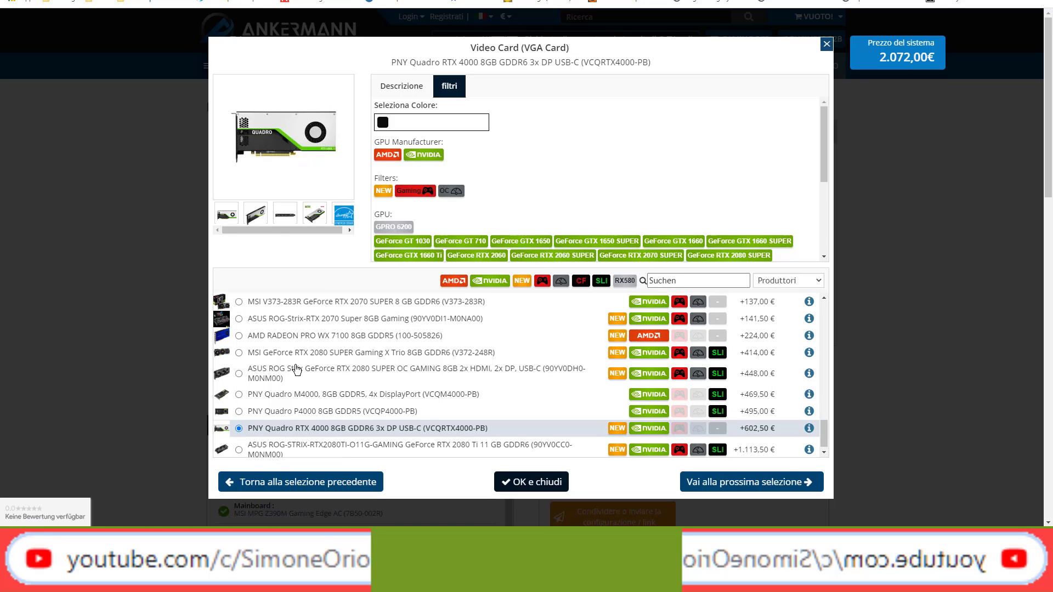
scroll(296, 370, up, 5)
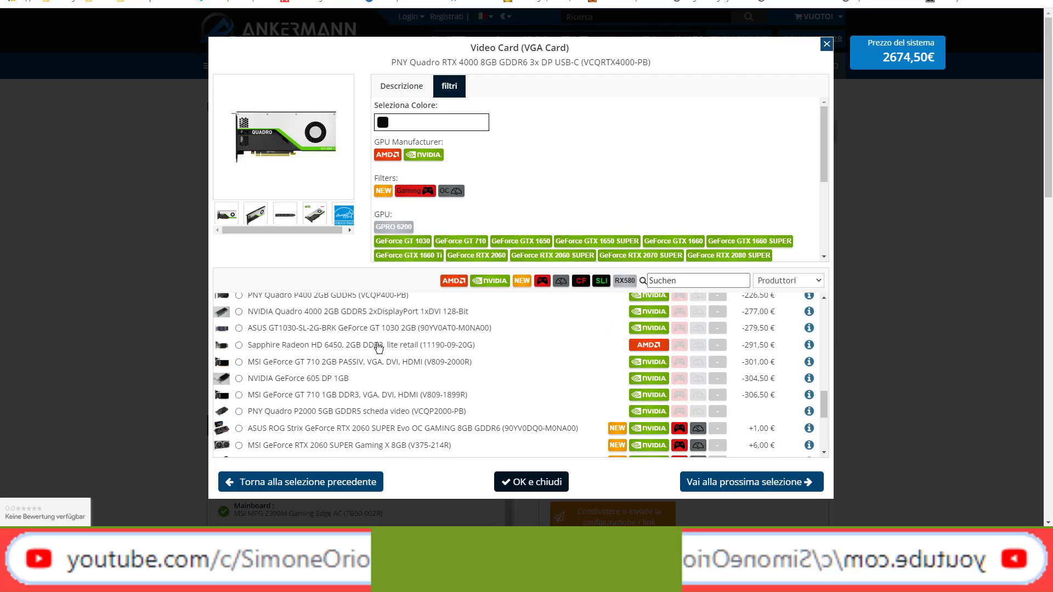
click(541, 483)
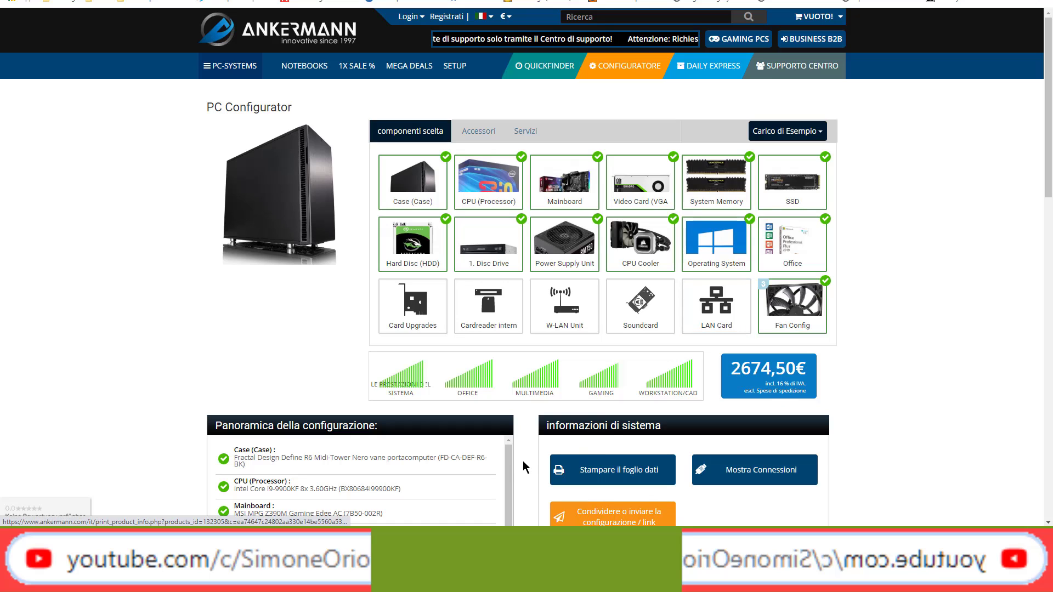
Scroll through the 2.674,50 EUR Autocad Max configuration overview and back to the top
mouse_move(1047, 176)
mouse_down()
mouse_move(1049, 424)
mouse_move(1047, 318)
mouse_up()
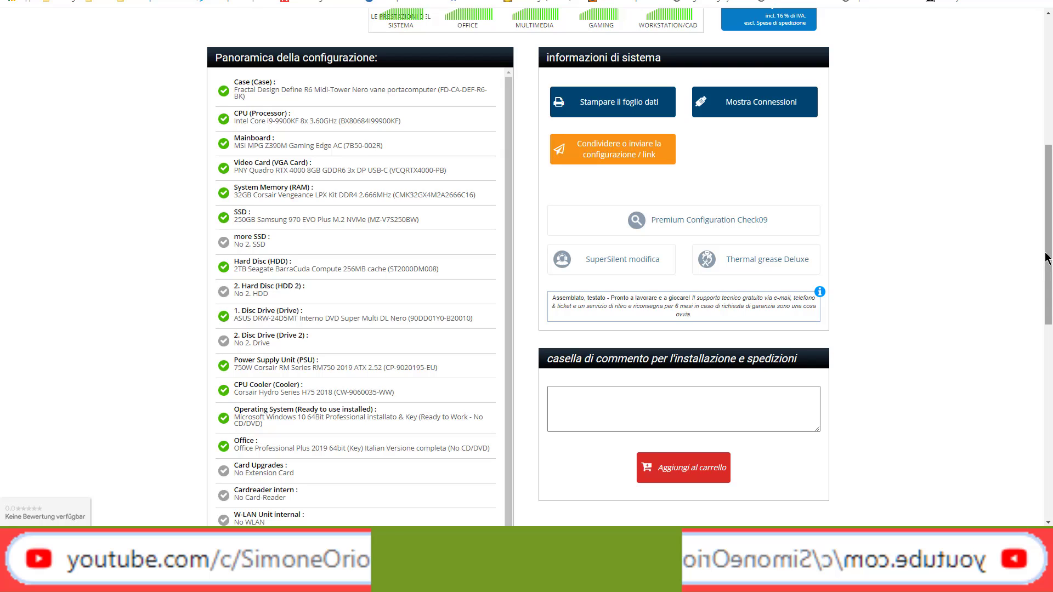
scroll(1049, 269, up, 1)
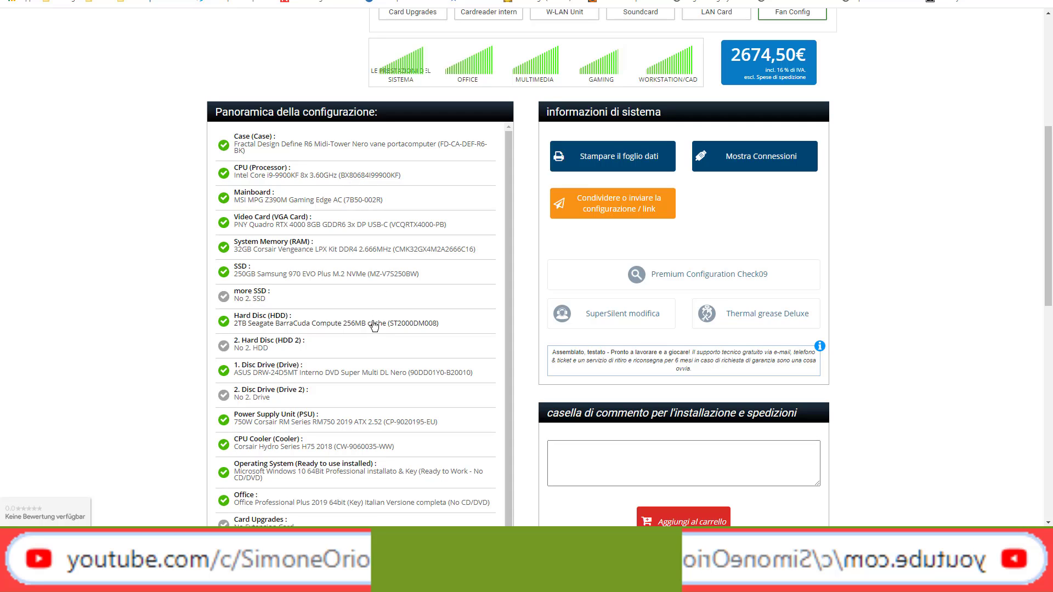
scroll(512, 337, up, 3)
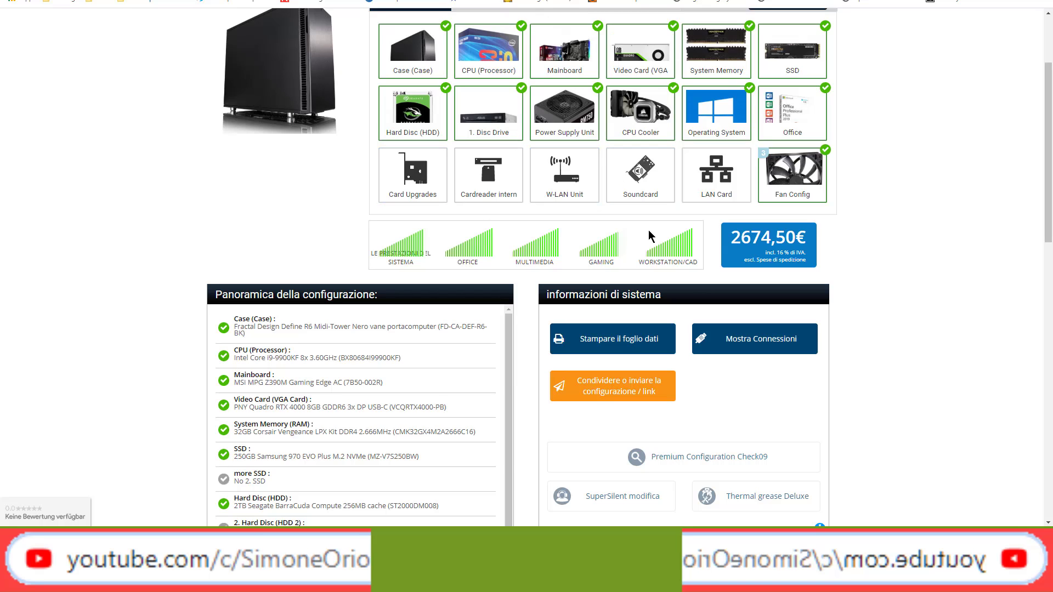
scroll(362, 366, down, 1)
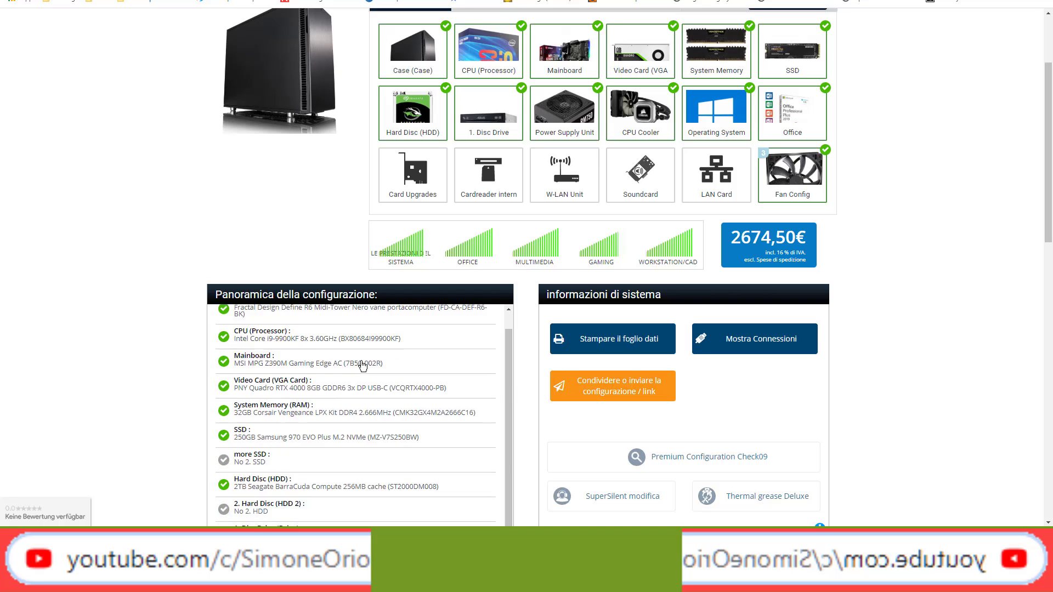
scroll(362, 366, down, 3)
scroll(362, 366, down, 3)
scroll(362, 366, up, 3)
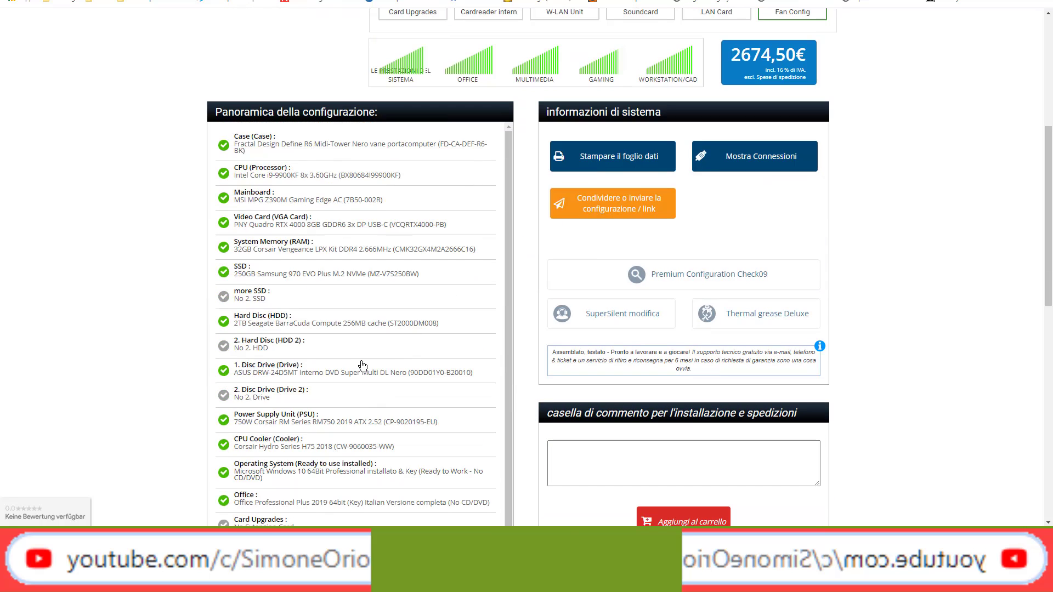
scroll(362, 366, up, 3)
scroll(400, 360, up, 2)
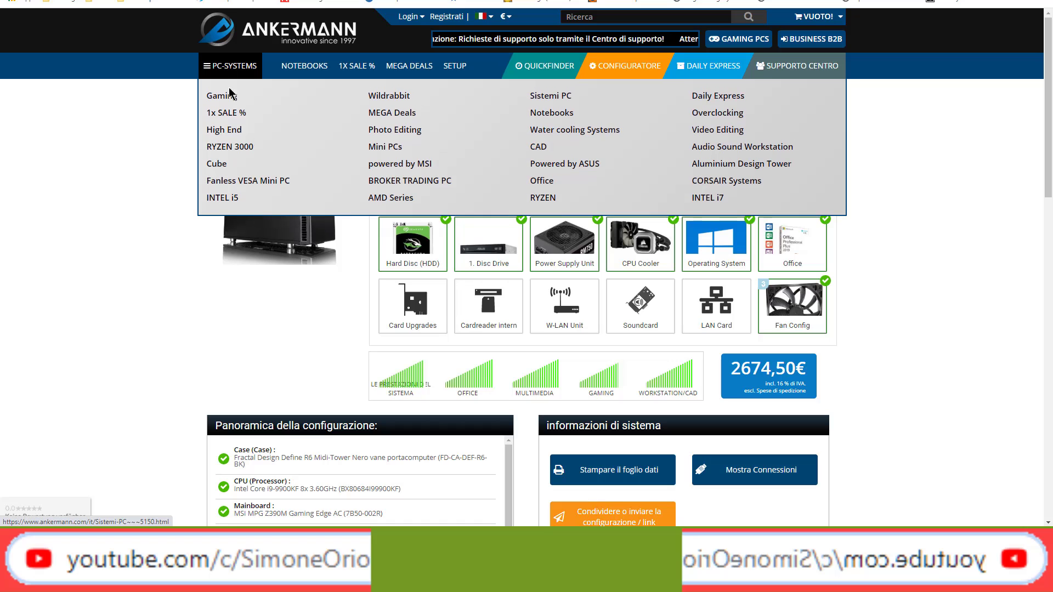
Go to the Gaming PC category and expand its Sort dropdown
click(230, 94)
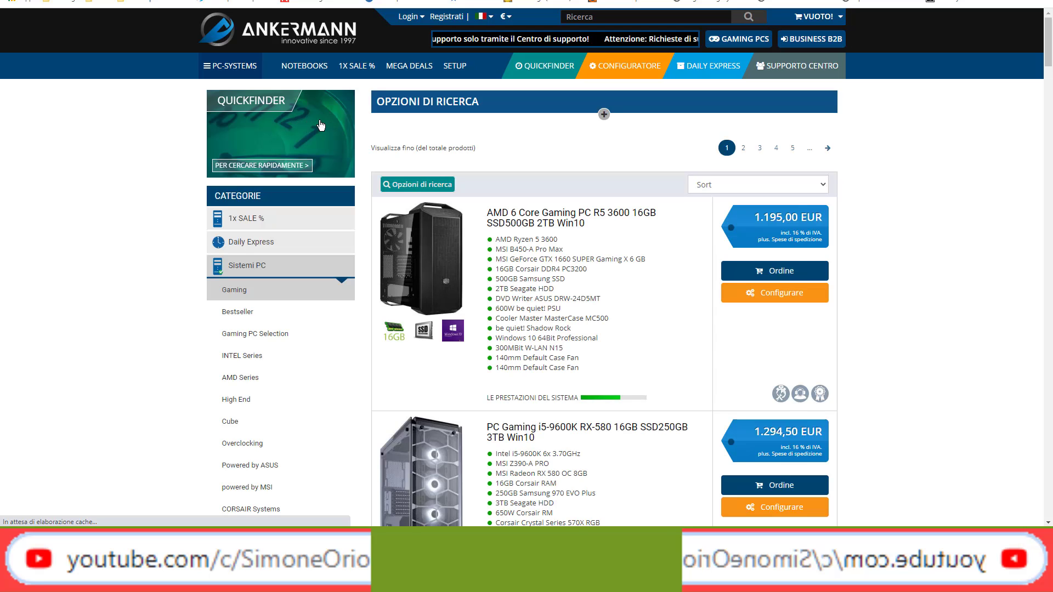
click(822, 186)
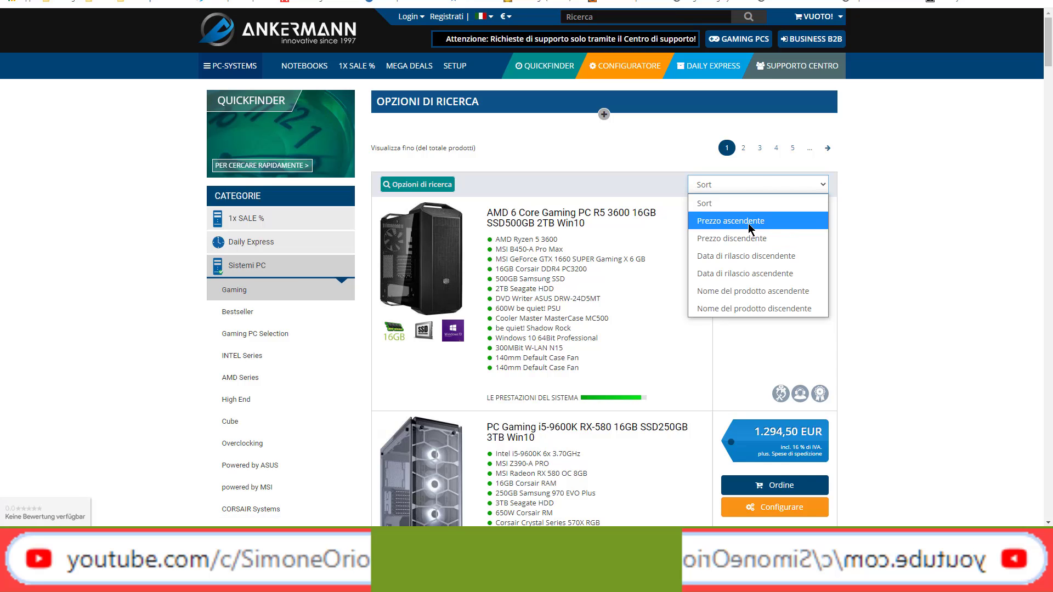
Sort the Gaming PCs by 'Prezzo ascendente' and highlight 'i5-9400' in the Workstation PC specs
click(749, 221)
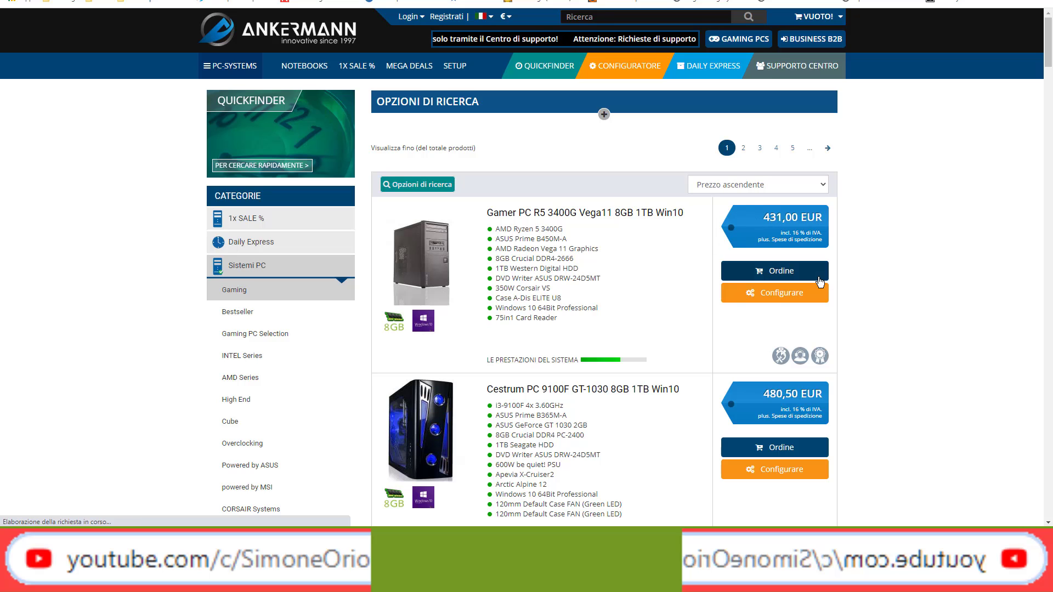
scroll(752, 307, down, 3)
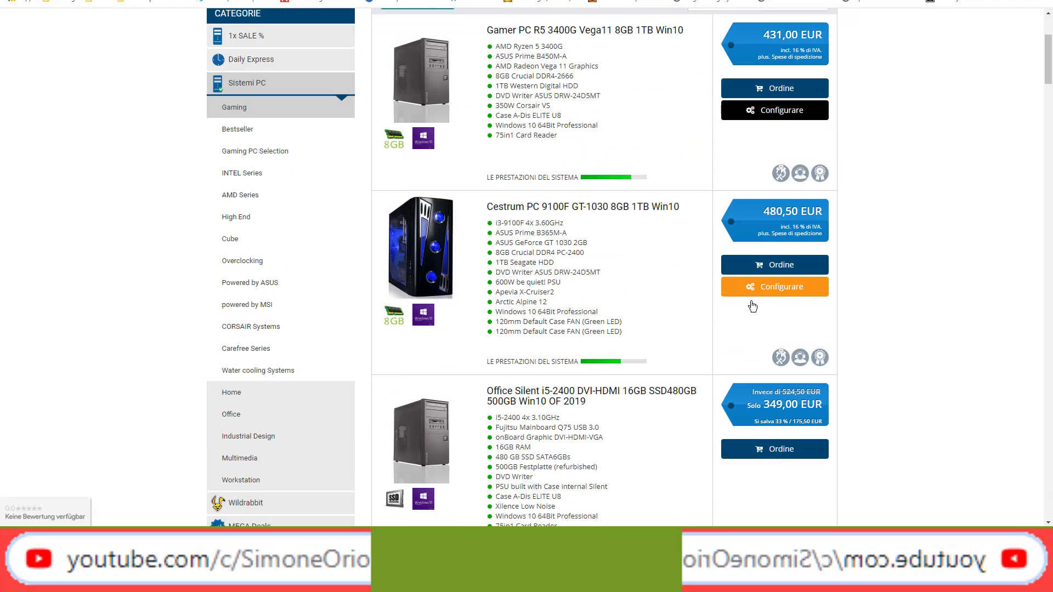
scroll(752, 306, down, 3)
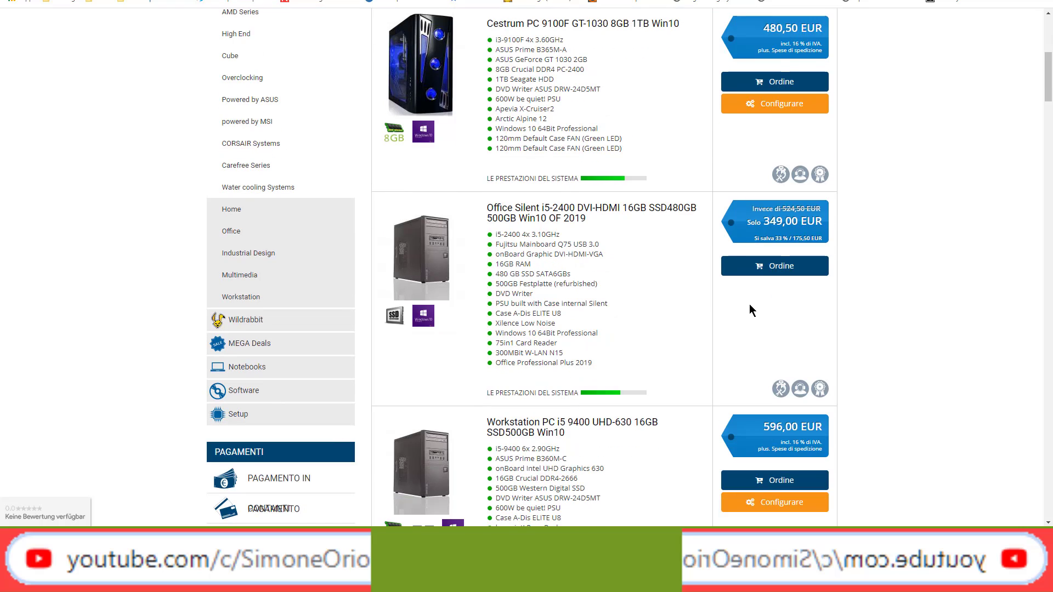
scroll(630, 451, down, 3)
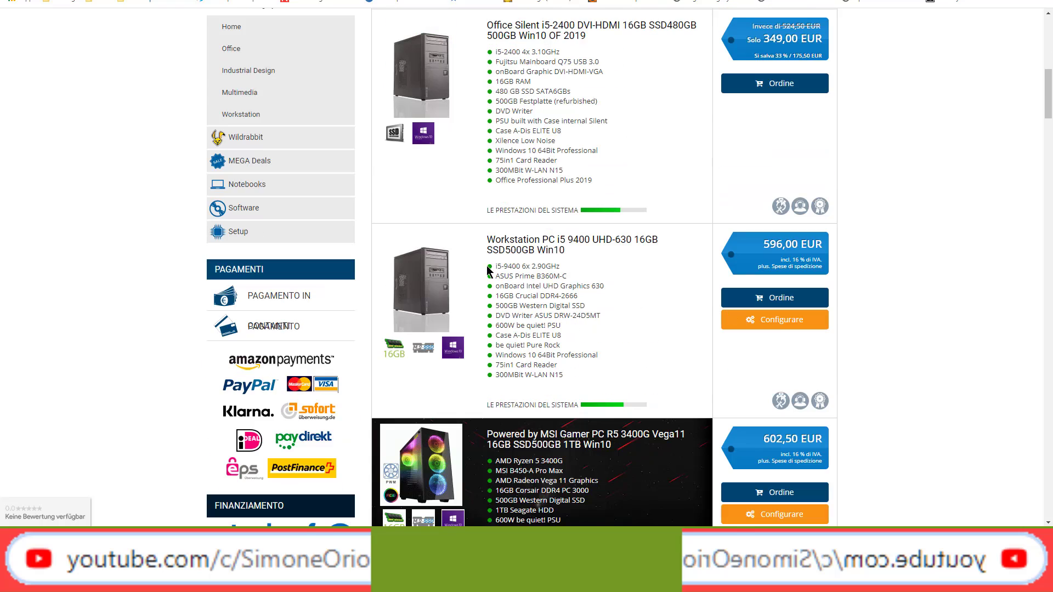
drag(497, 267, 519, 267)
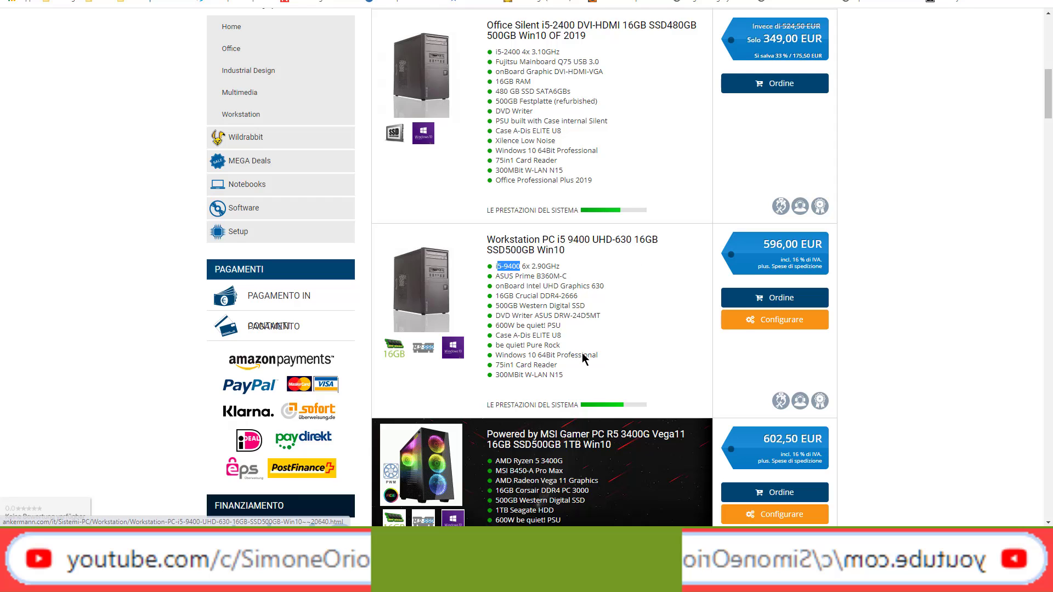
scroll(585, 359, down, 3)
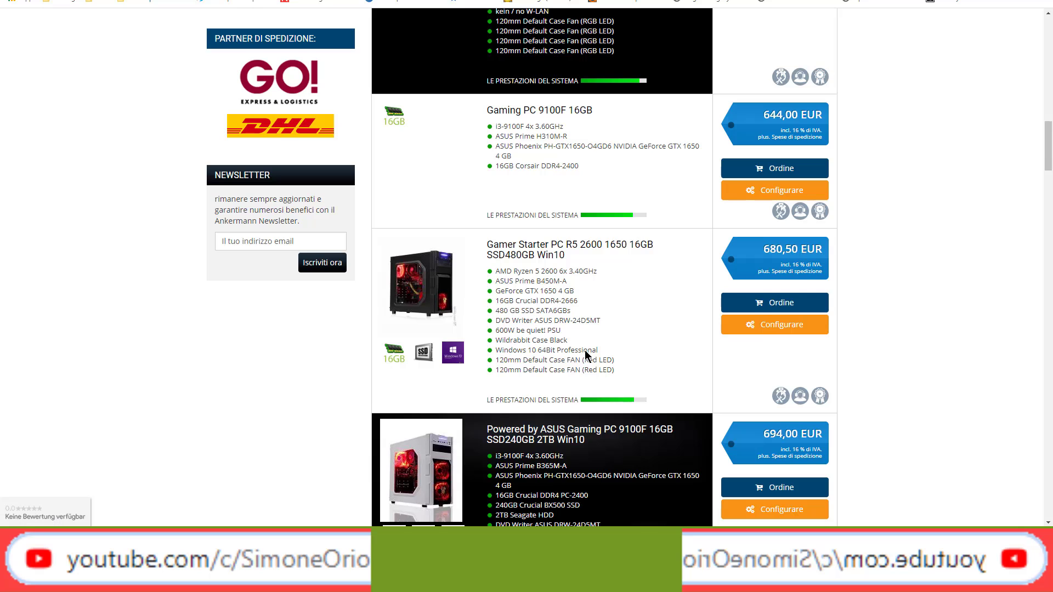
scroll(585, 354, up, 10)
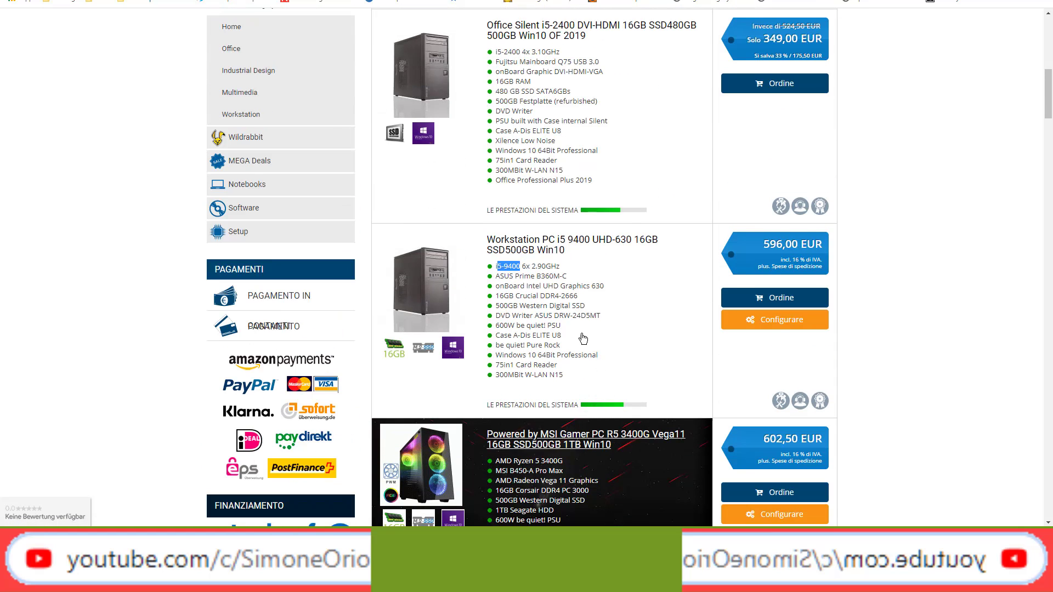
scroll(660, 439, down, 3)
scroll(660, 444, down, 6)
scroll(625, 241, up, 3)
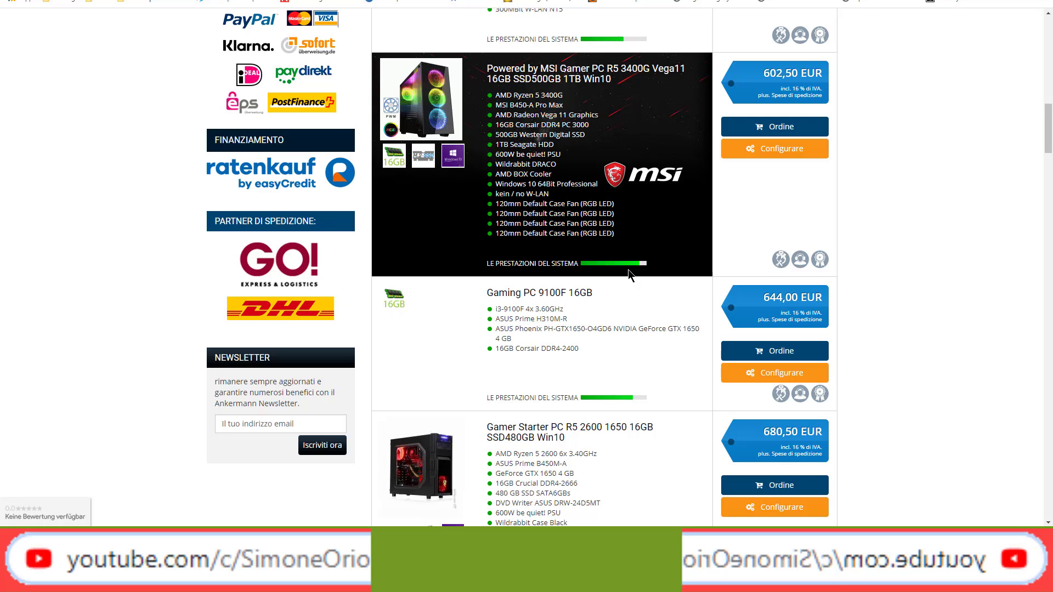
scroll(628, 269, up, 5)
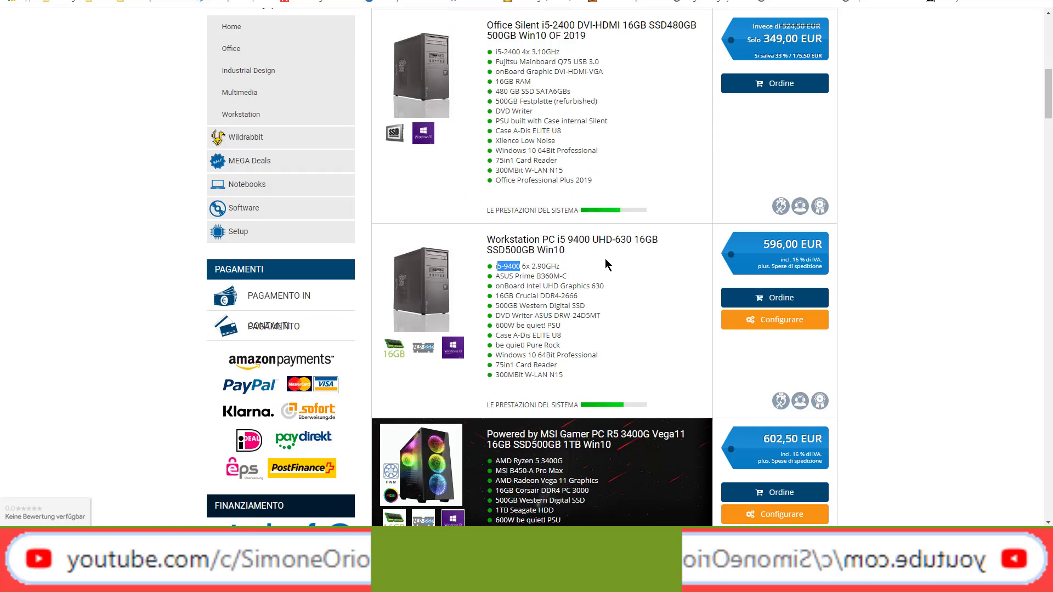
scroll(604, 258, up, 5)
scroll(607, 265, up, 5)
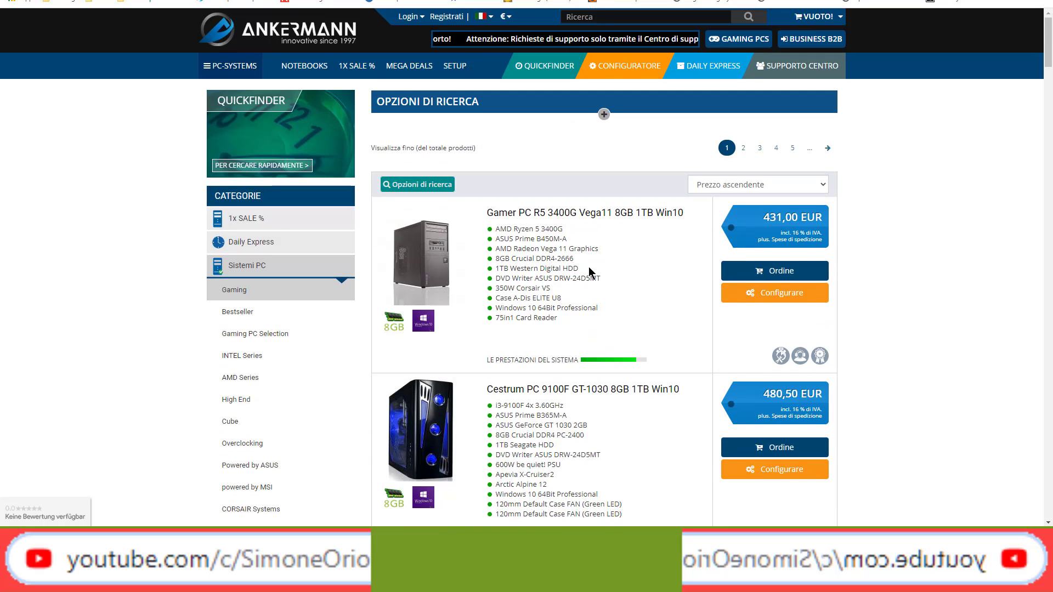